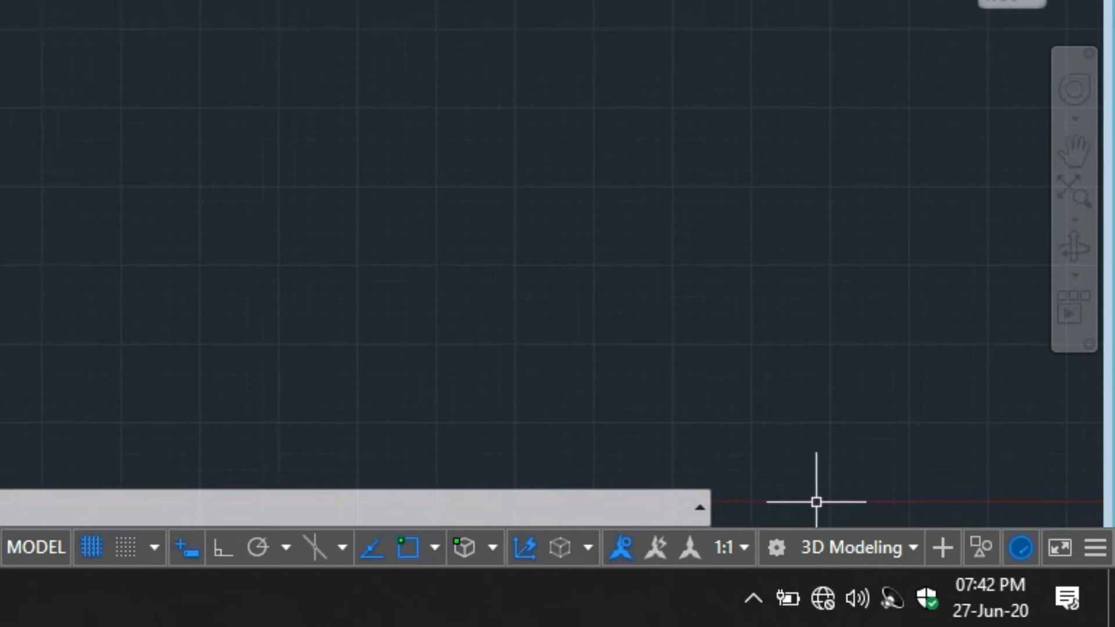
Step: Select the 3D Modeling workspace and set the viewport to the SE Isometric view
left_click(815, 549)
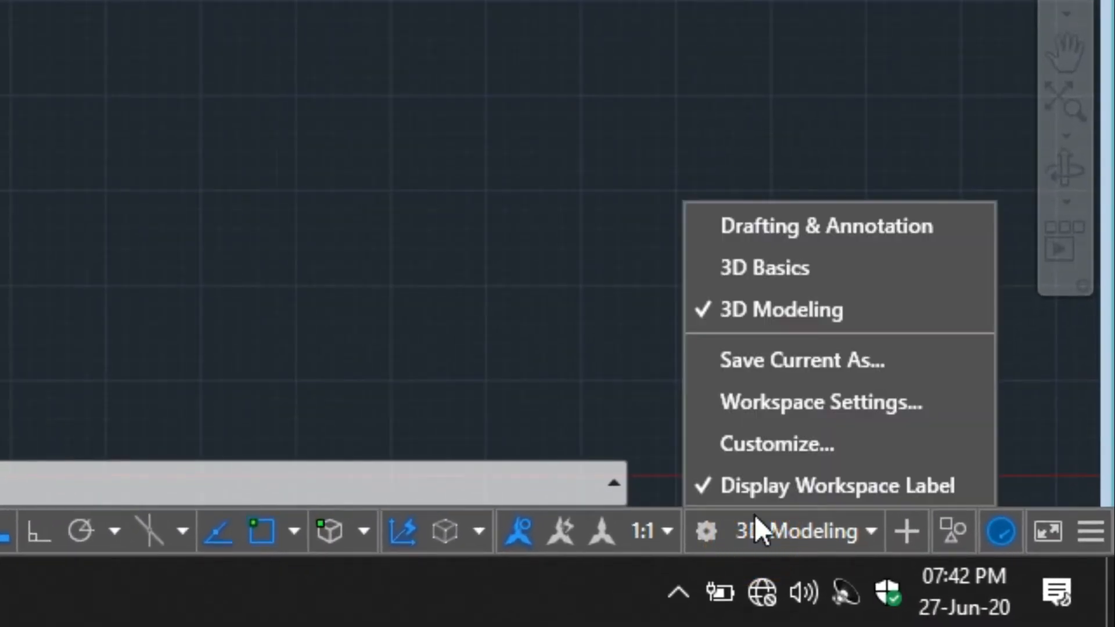
left_click(812, 311)
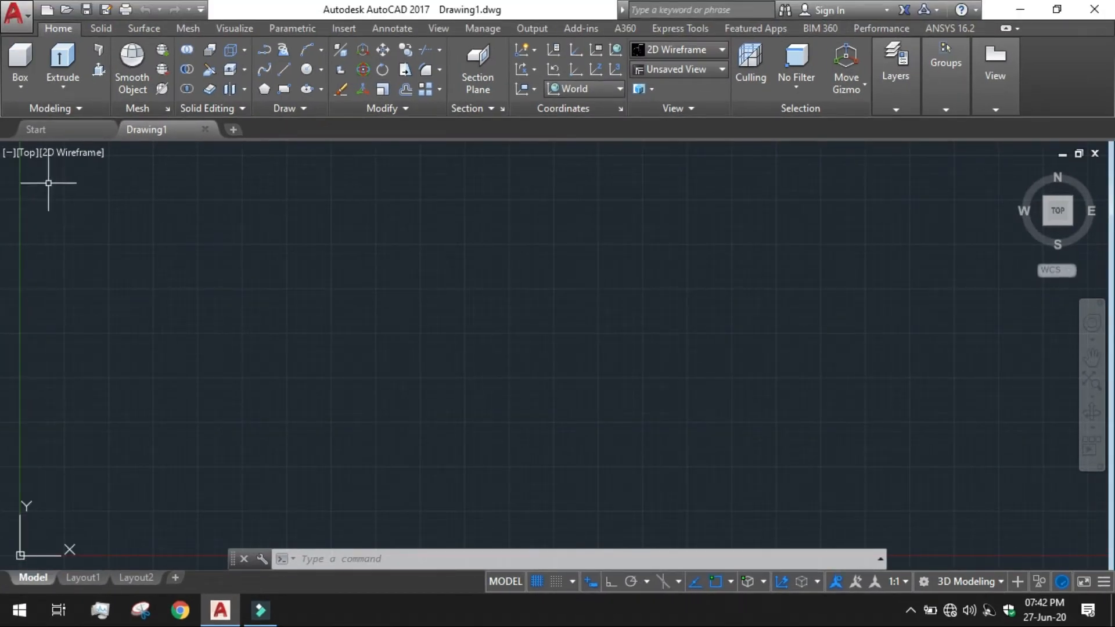
left_click(26, 157)
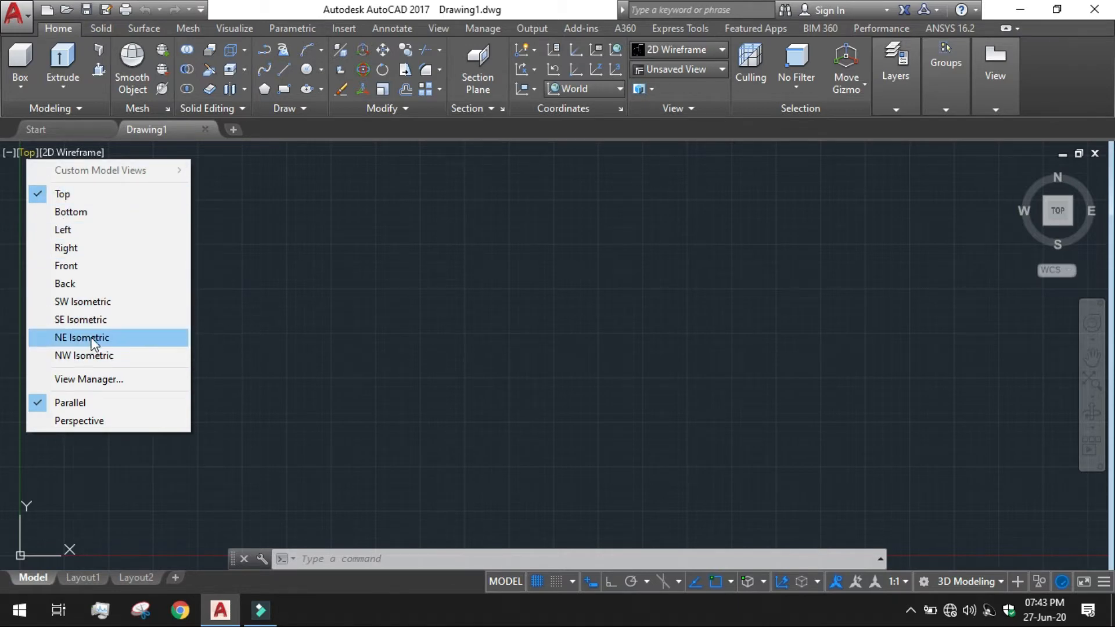
left_click(94, 320)
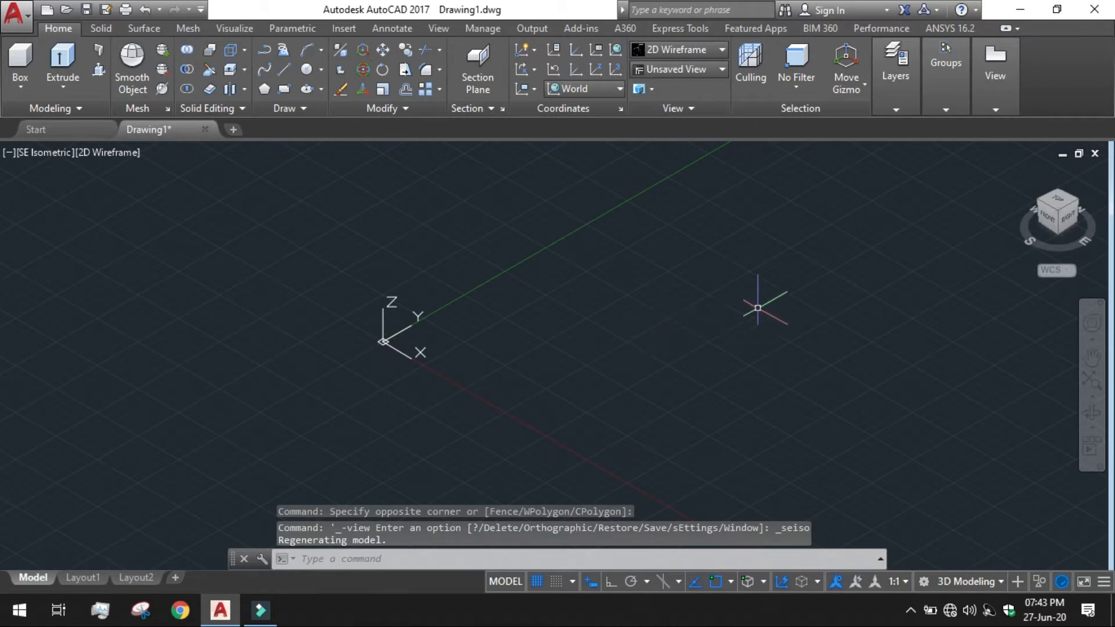
Step: Draw a five-sided polygon centred at 10,10, inscribed in a circle of radius 5, with Ortho mode turned on
middle_click_drag(826, 286, 356, 312)
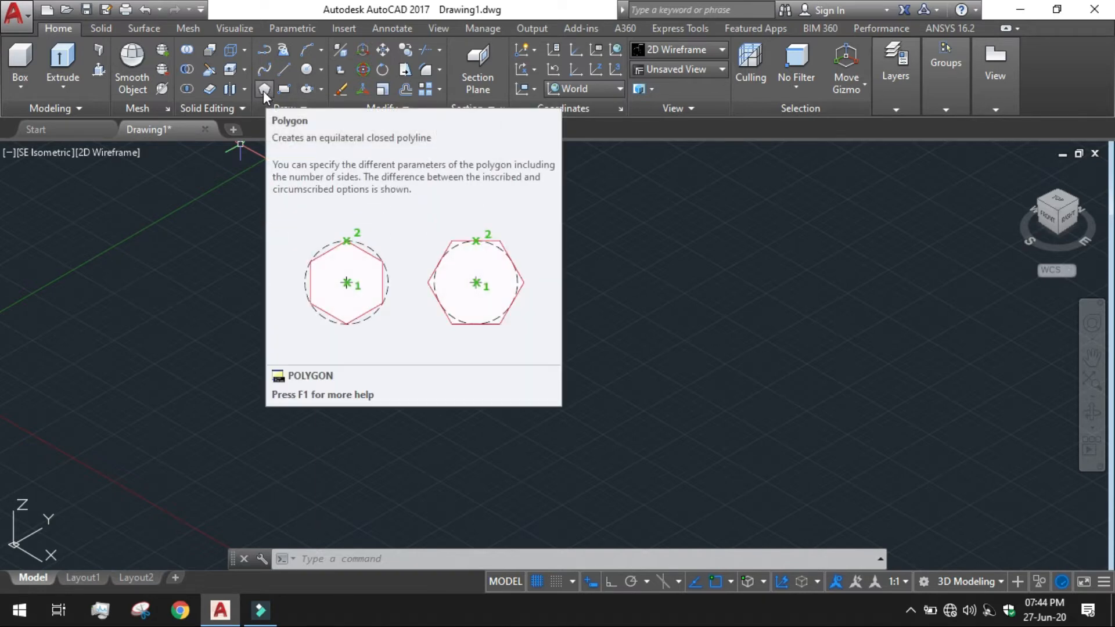
left_click(263, 91)
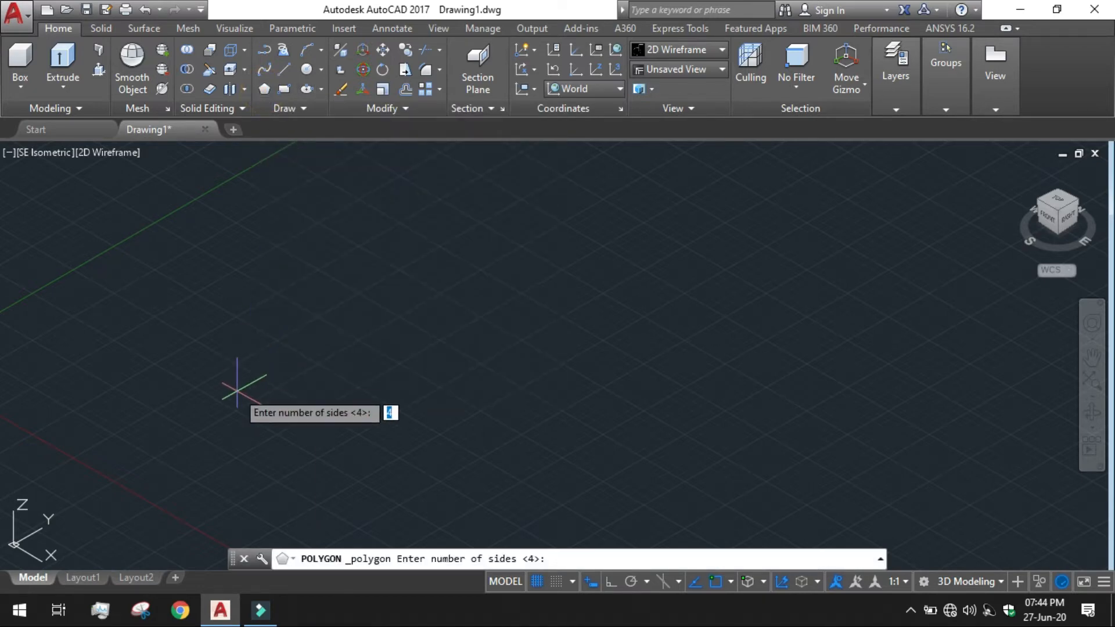
type("5")
key("Return")
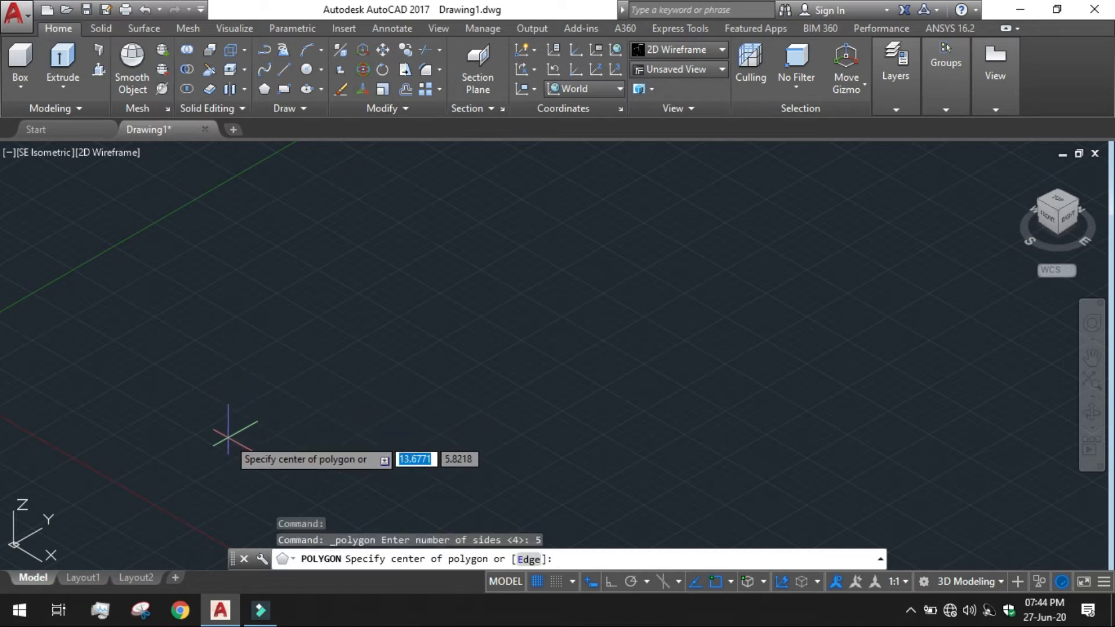
type("10")
key("Tab")
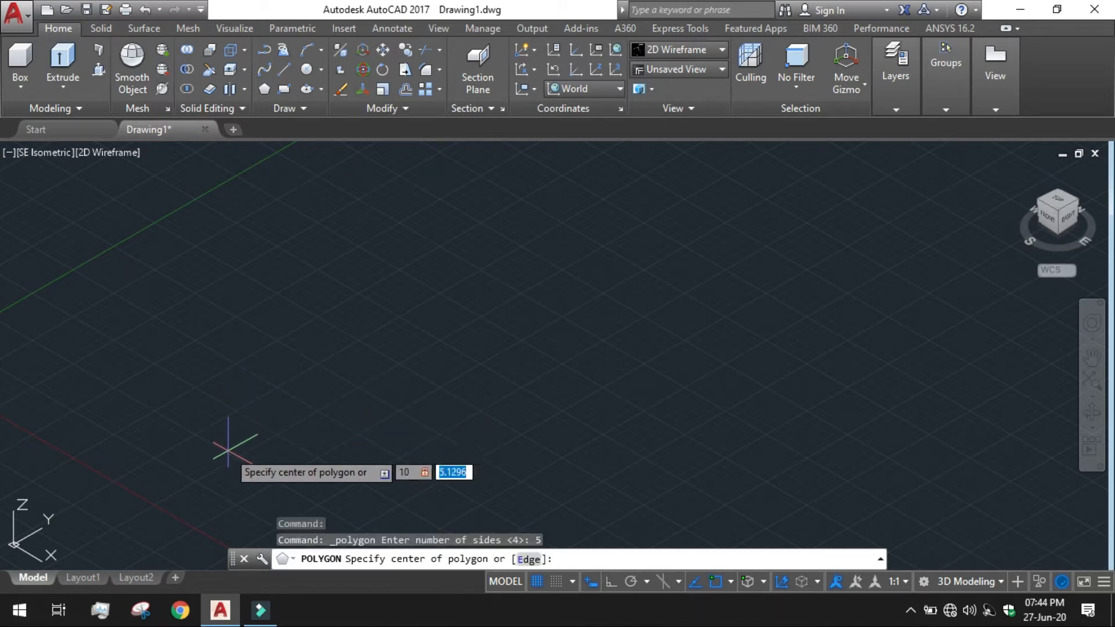
type("10")
key("Return")
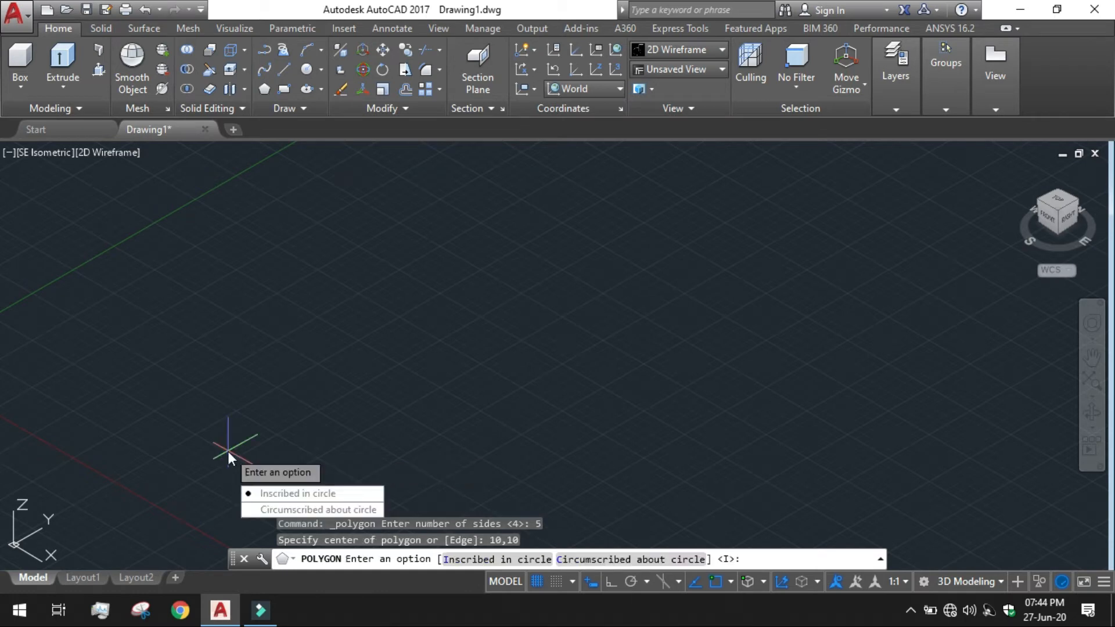
key("Down")
key("Return")
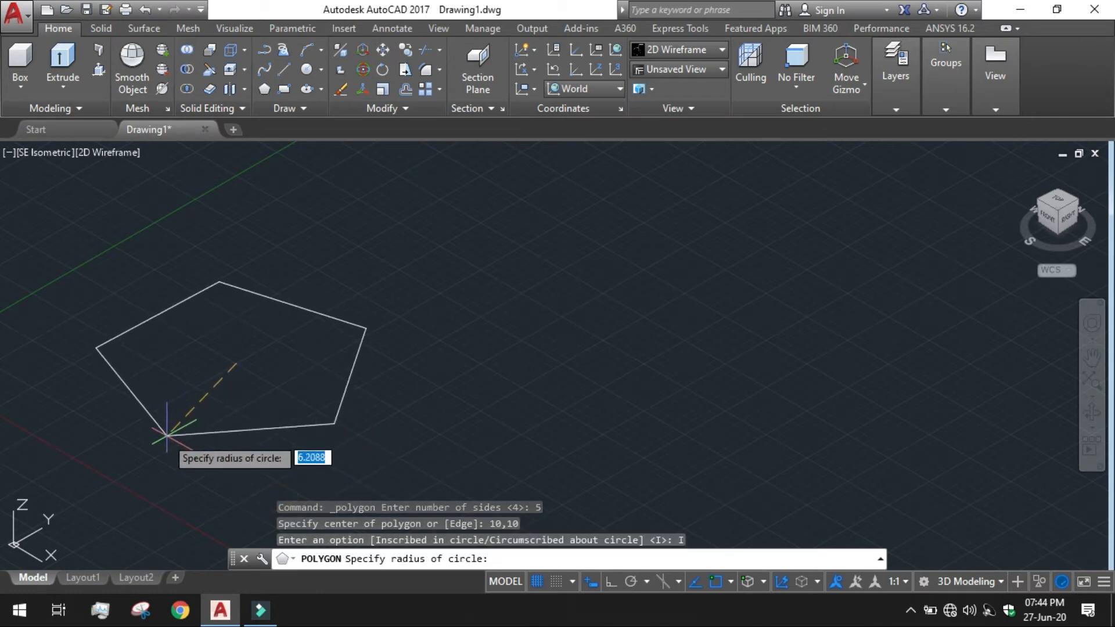
left_click(613, 580)
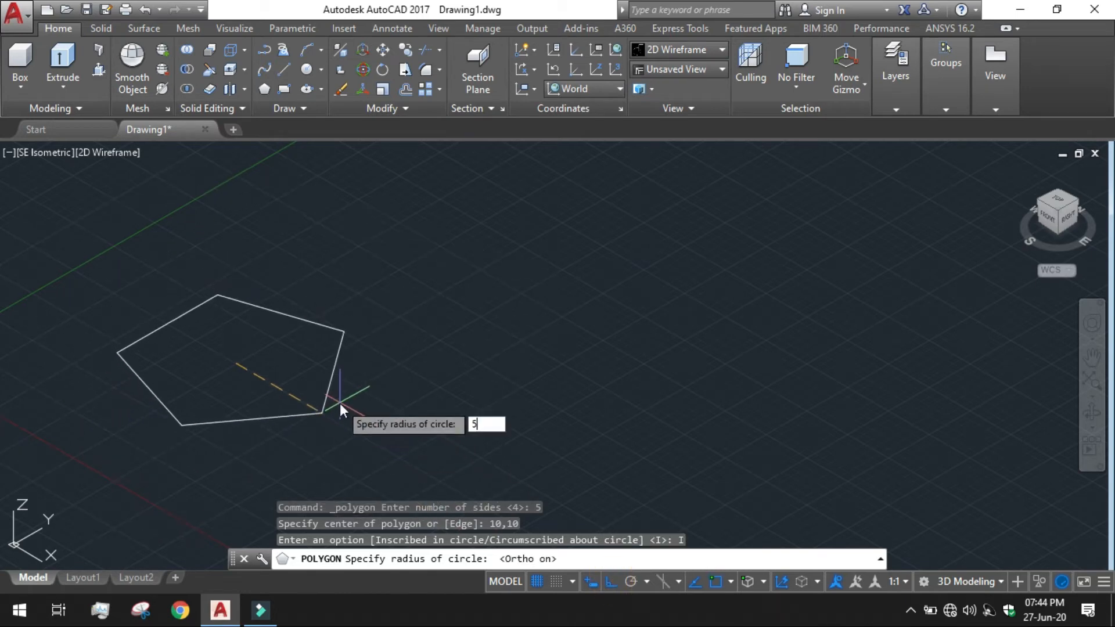
type("5")
key("Return")
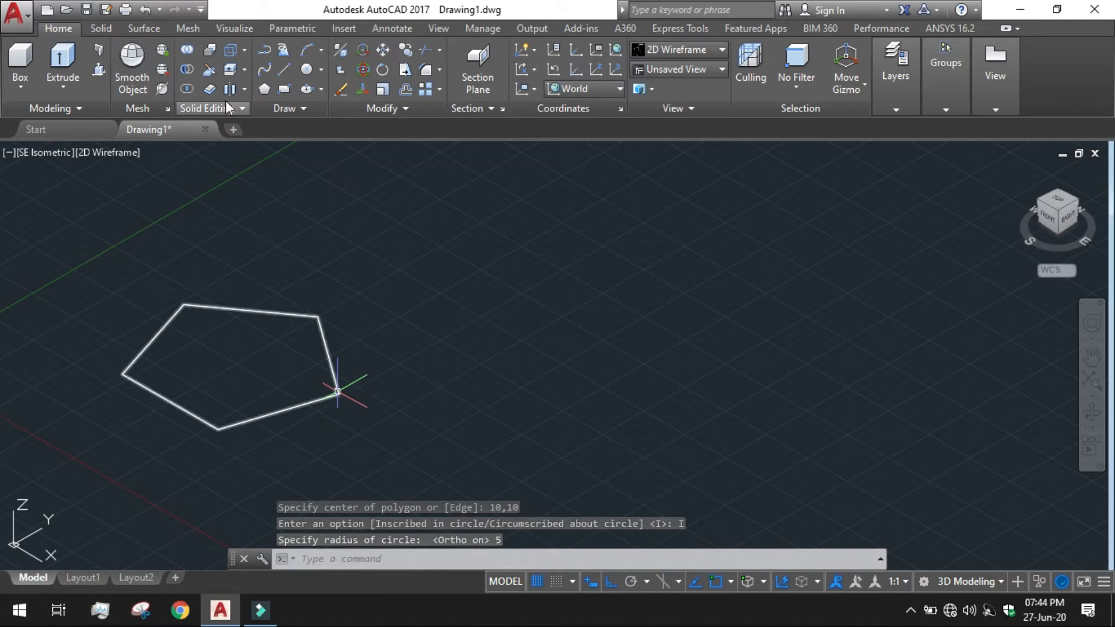
Step: Draw a second five-sided polygon centred at 20,20, inscribed in a circle of radius 5
left_click(264, 90)
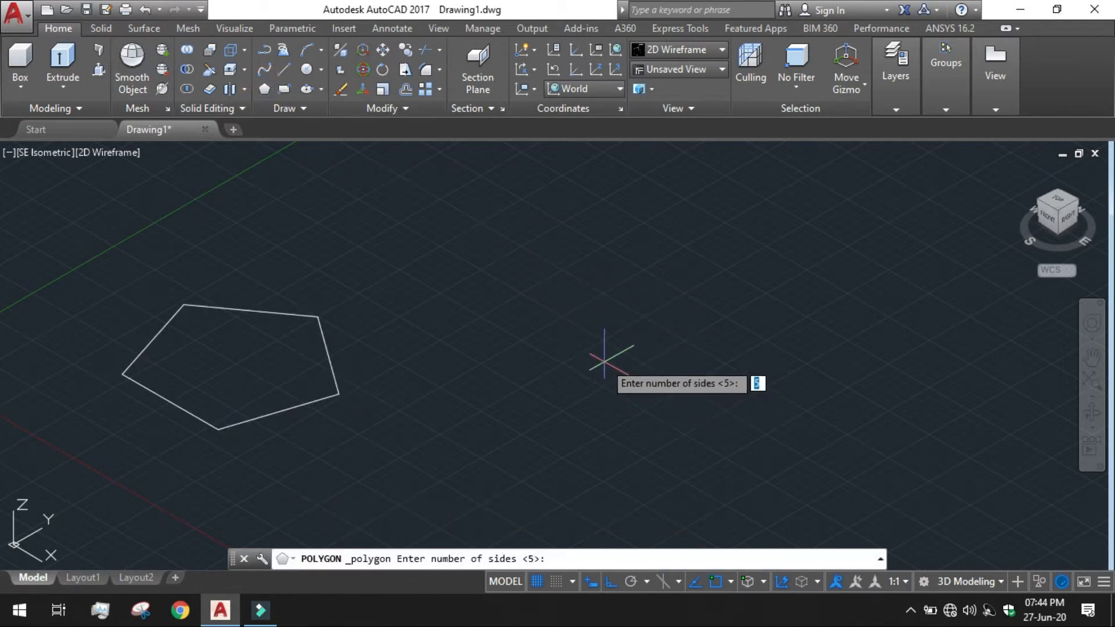
key("Return")
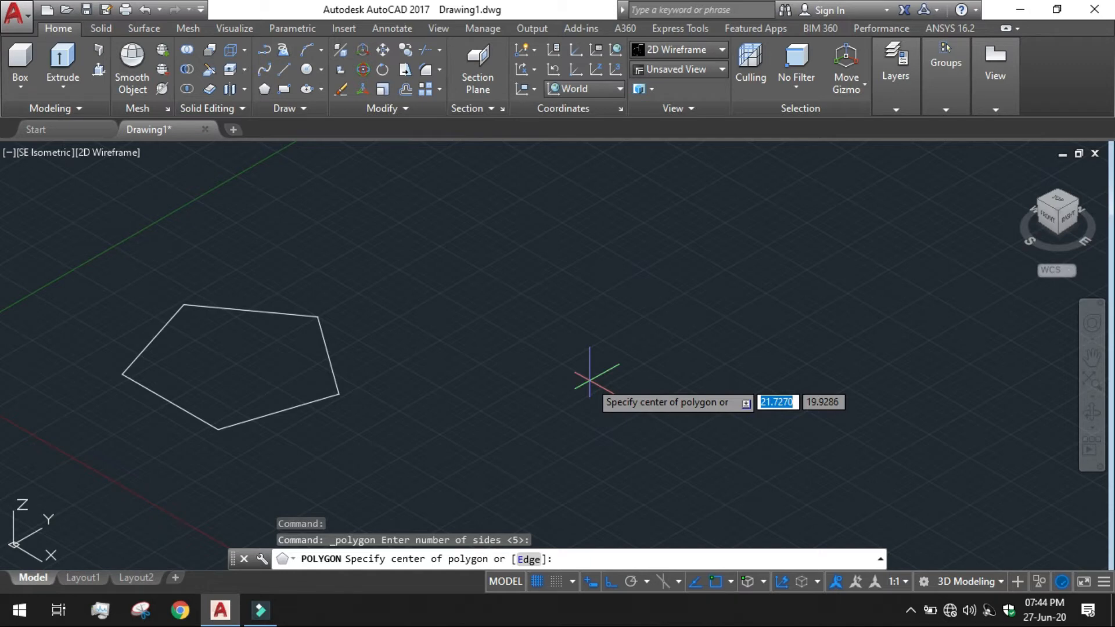
type("20")
key("Tab")
type("20")
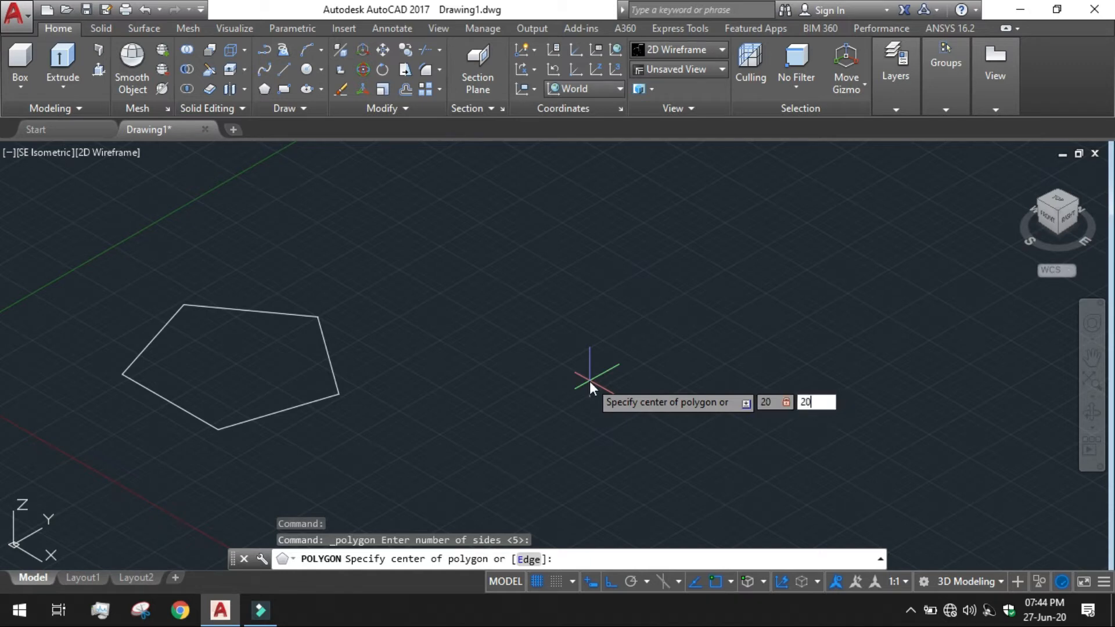
key("Return")
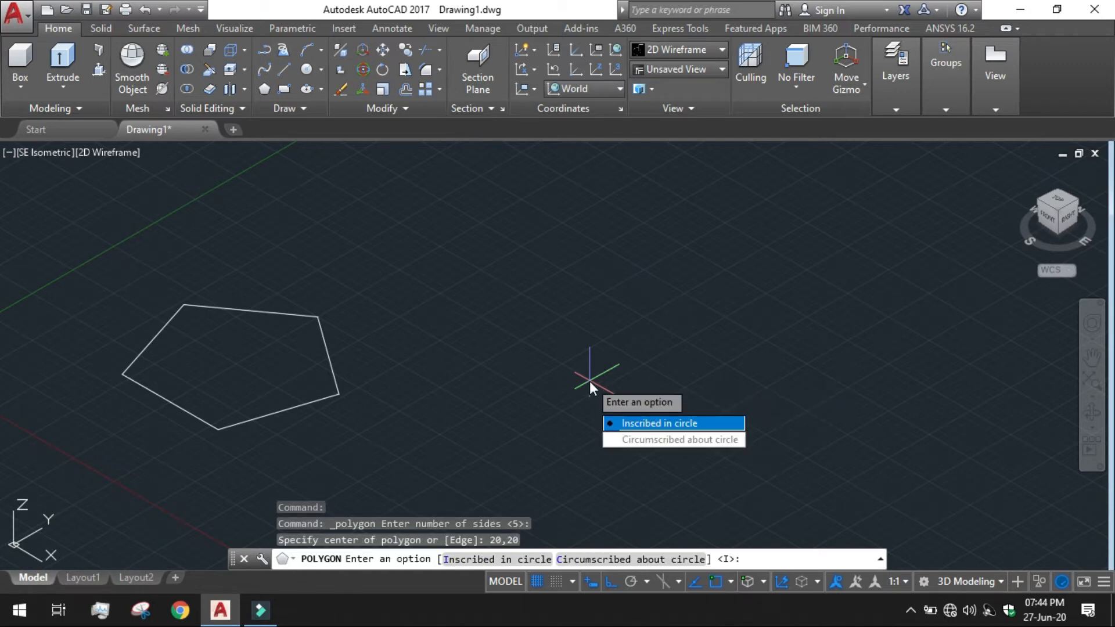
left_click(644, 427)
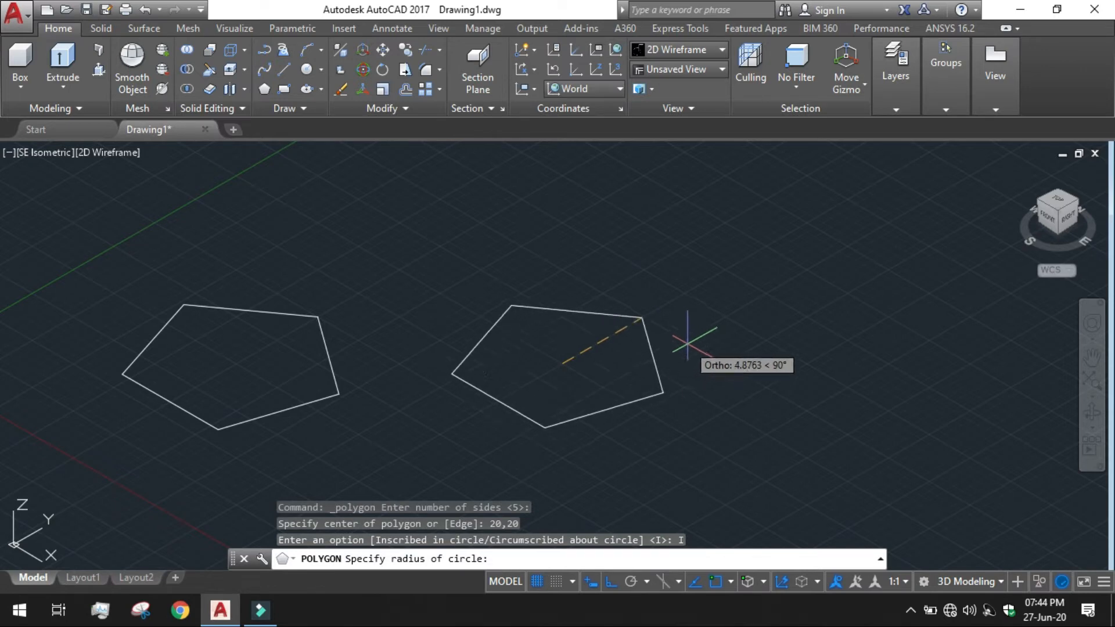
type("5")
key("Return")
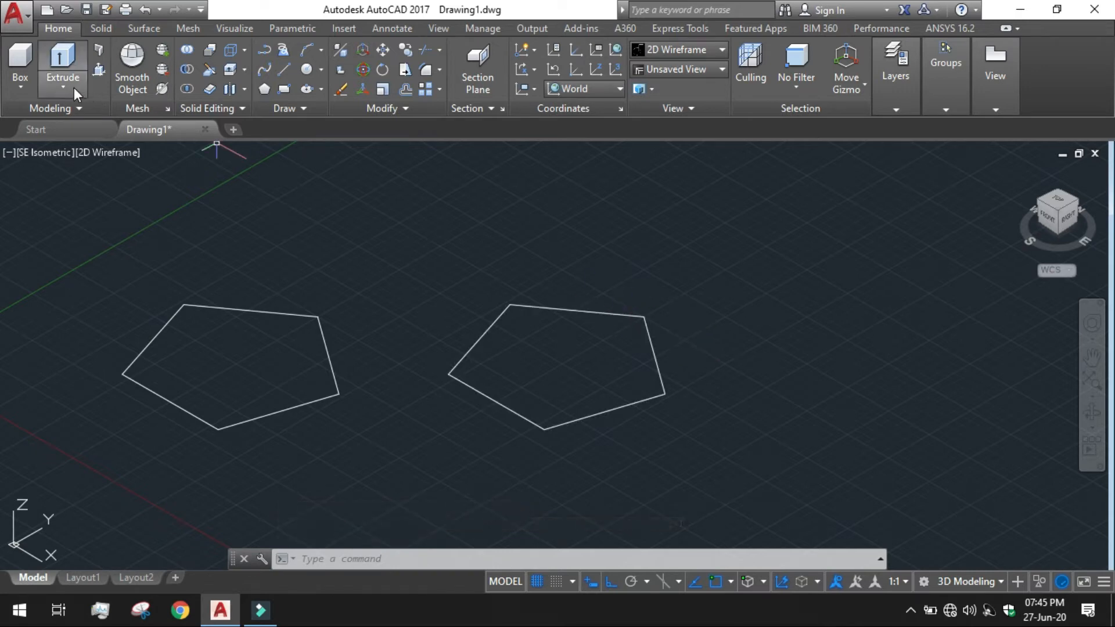
Step: Extrude the pentagon centred at 10,10 to a height of 8 in Solid mode and apply the Shaded with edges visual style
left_click(61, 59)
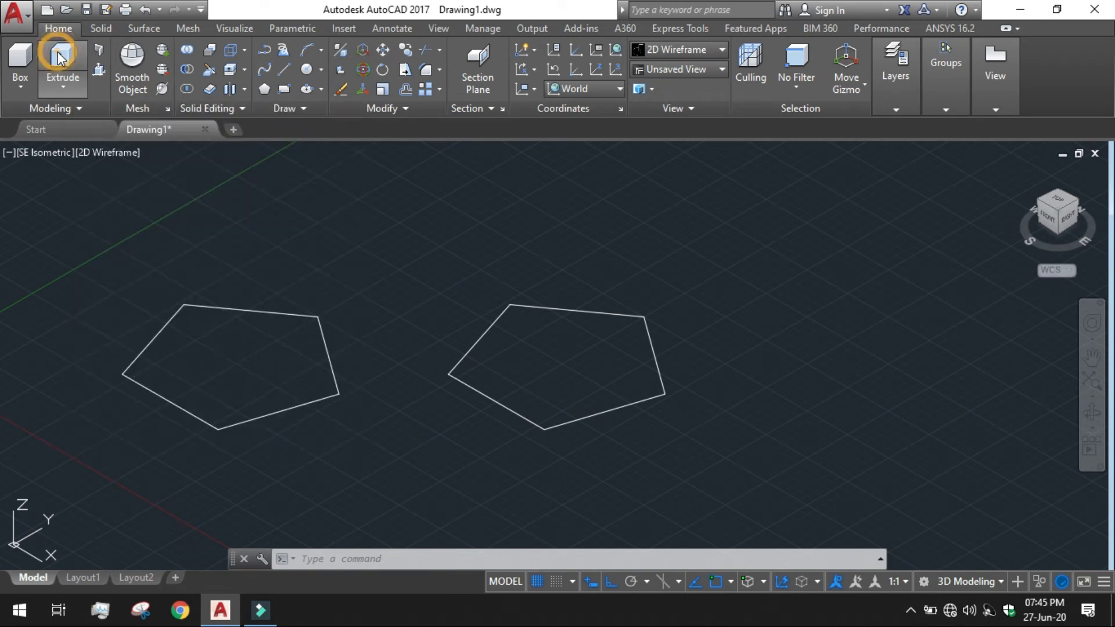
key("ctrl+z")
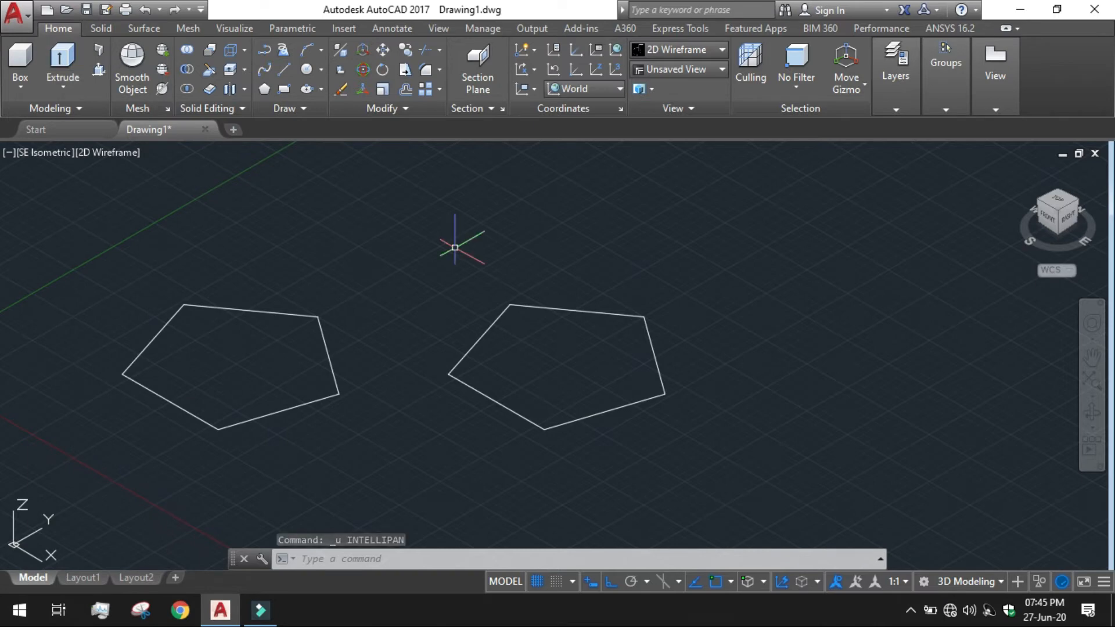
mouse_move(466, 252)
middle_mouse_down()
mouse_move(580, 256)
mouse_move(549, 262)
middle_mouse_up()
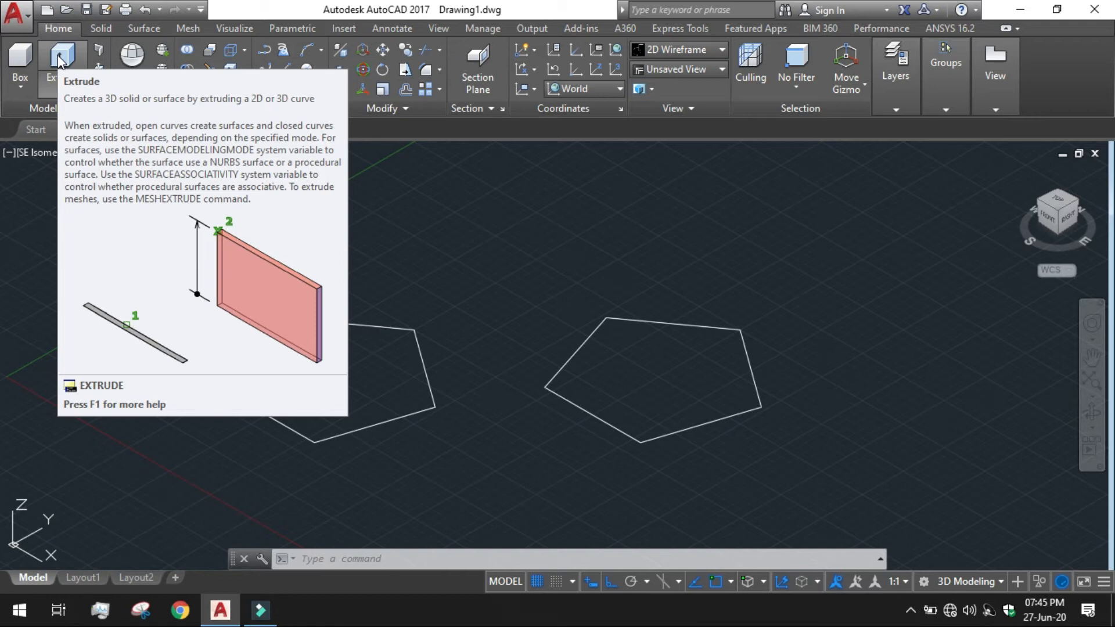
left_click(61, 60)
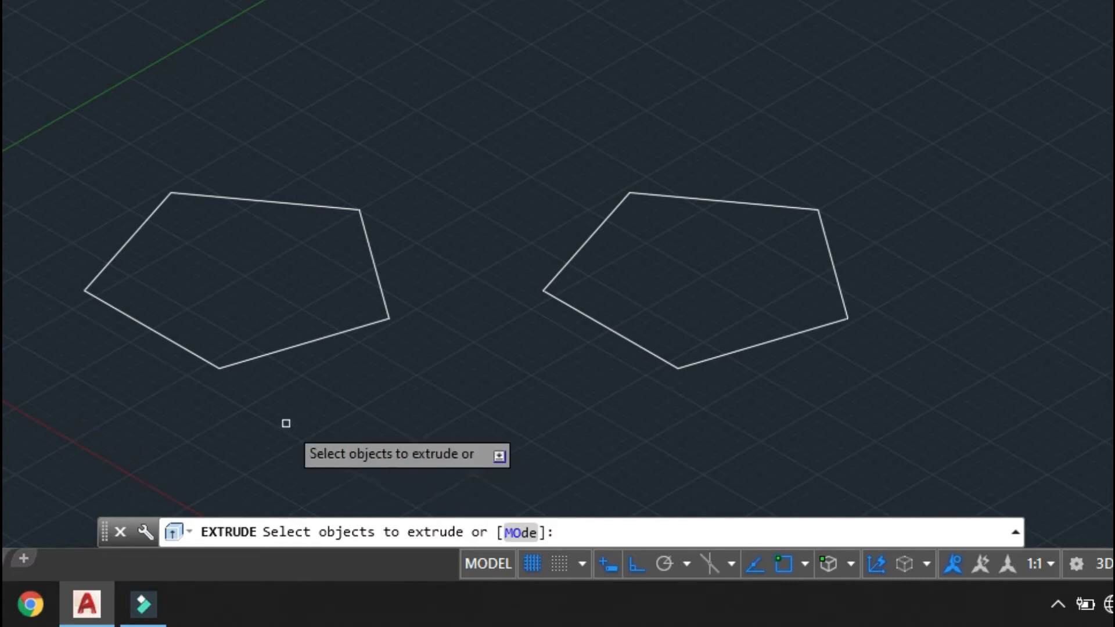
left_click(266, 357)
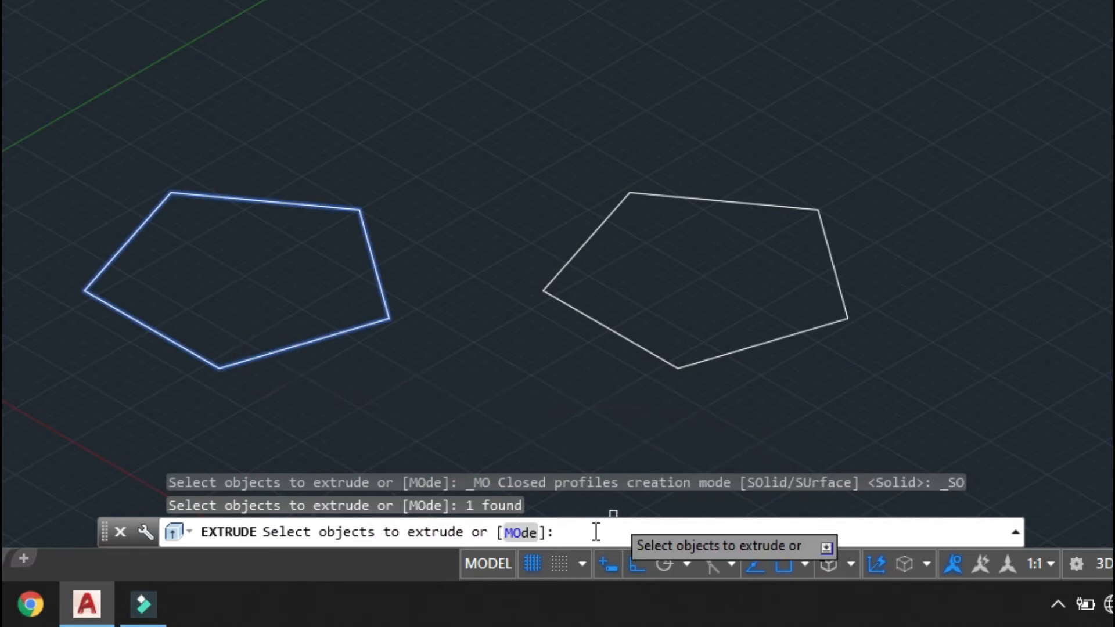
left_click(516, 533)
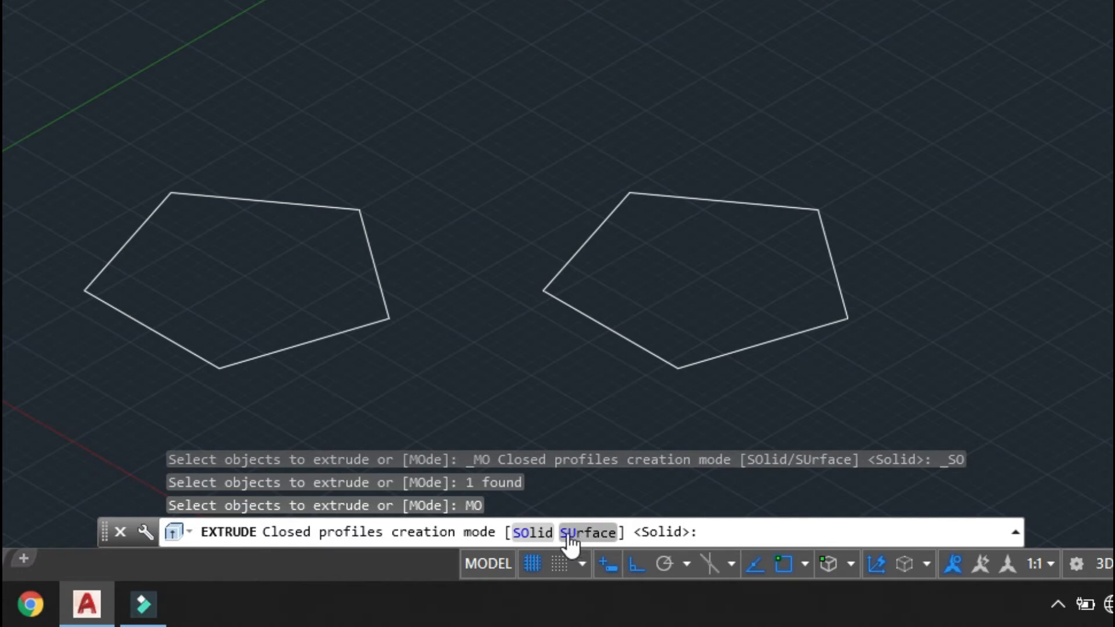
left_click(531, 534)
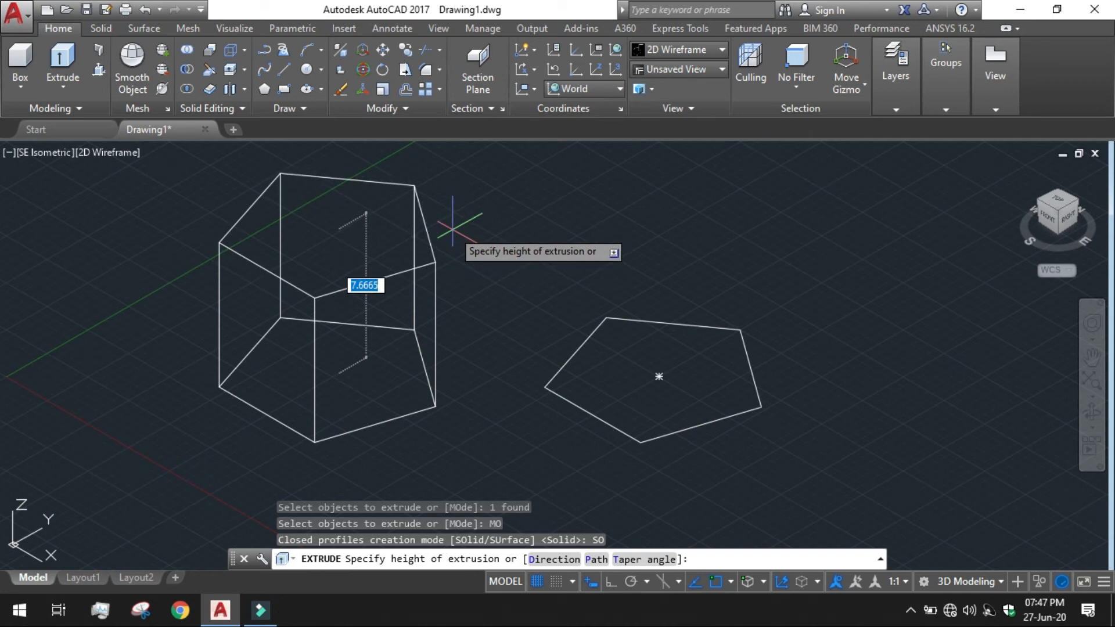
type("8")
key("Return")
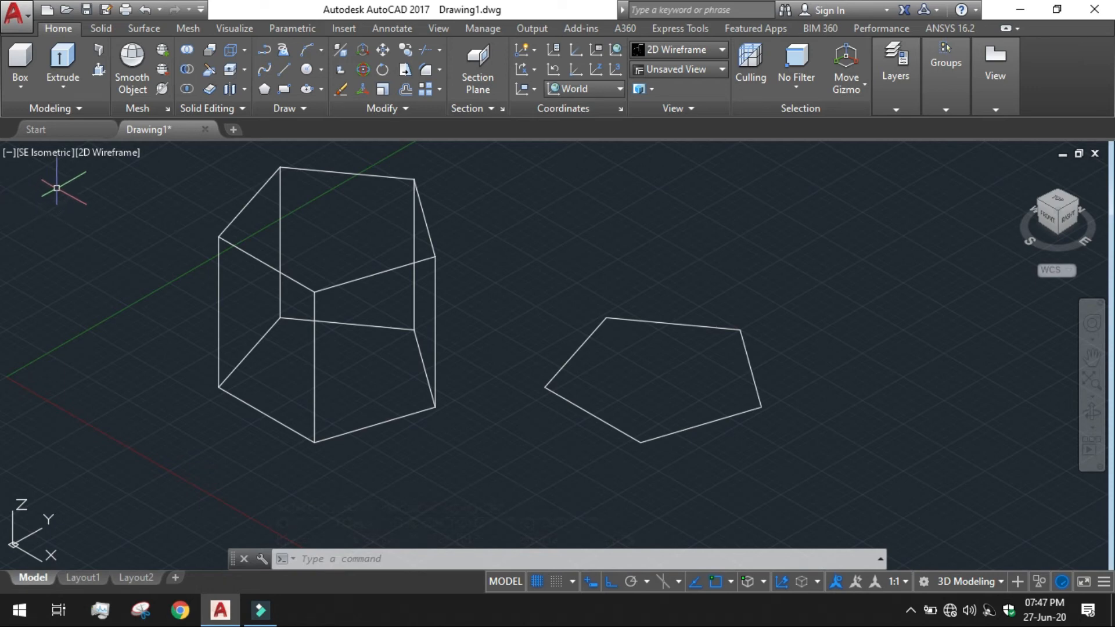
left_click(103, 153)
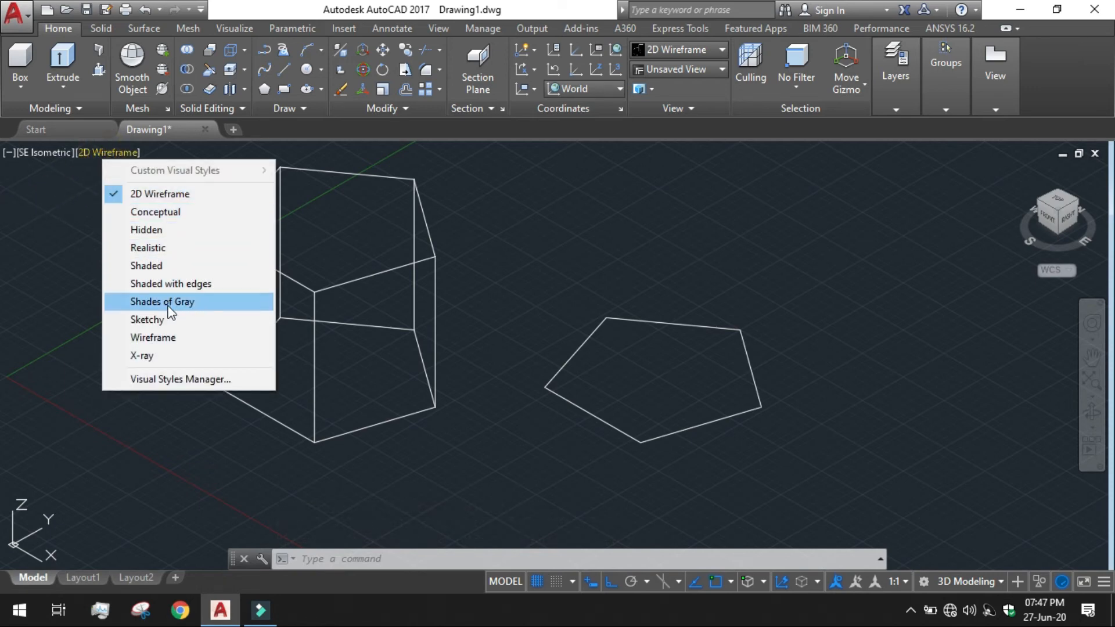
left_click(176, 284)
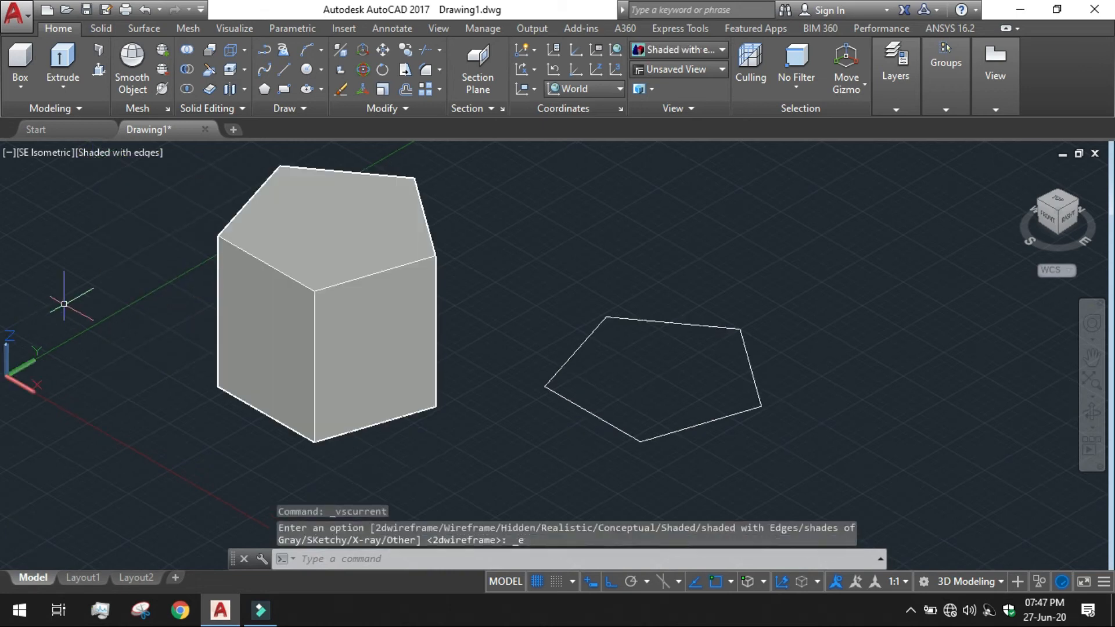
Step: Extrude the pentagon centred at 20,20 to a height of 8 in Surface mode
middle_click_drag(115, 265, 95, 296)
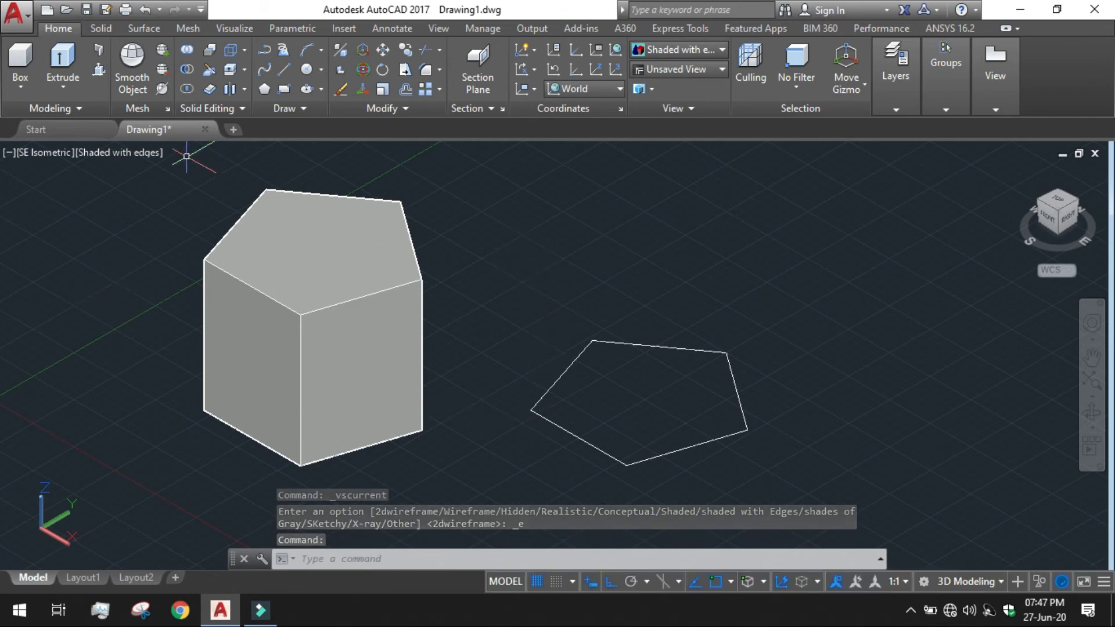
left_click(68, 56)
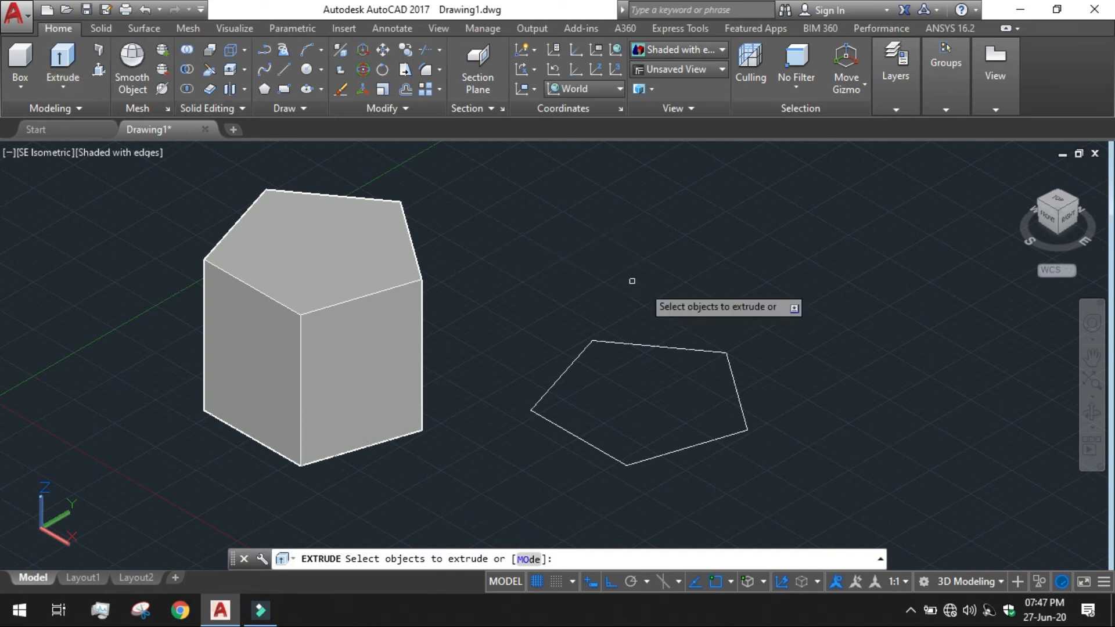
left_click(734, 384)
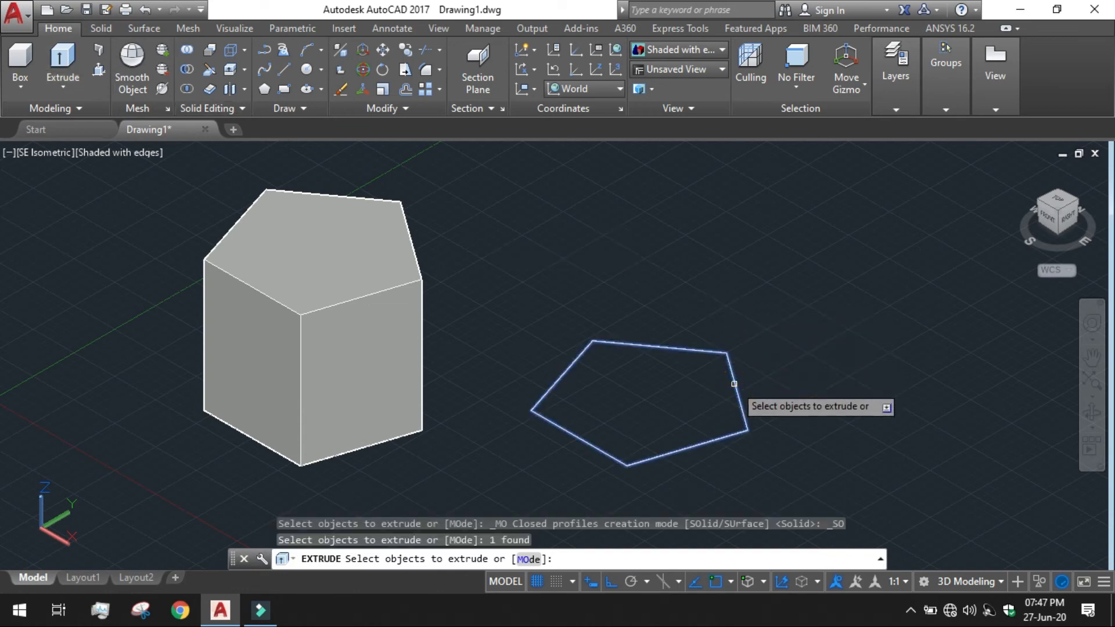
left_click(529, 559)
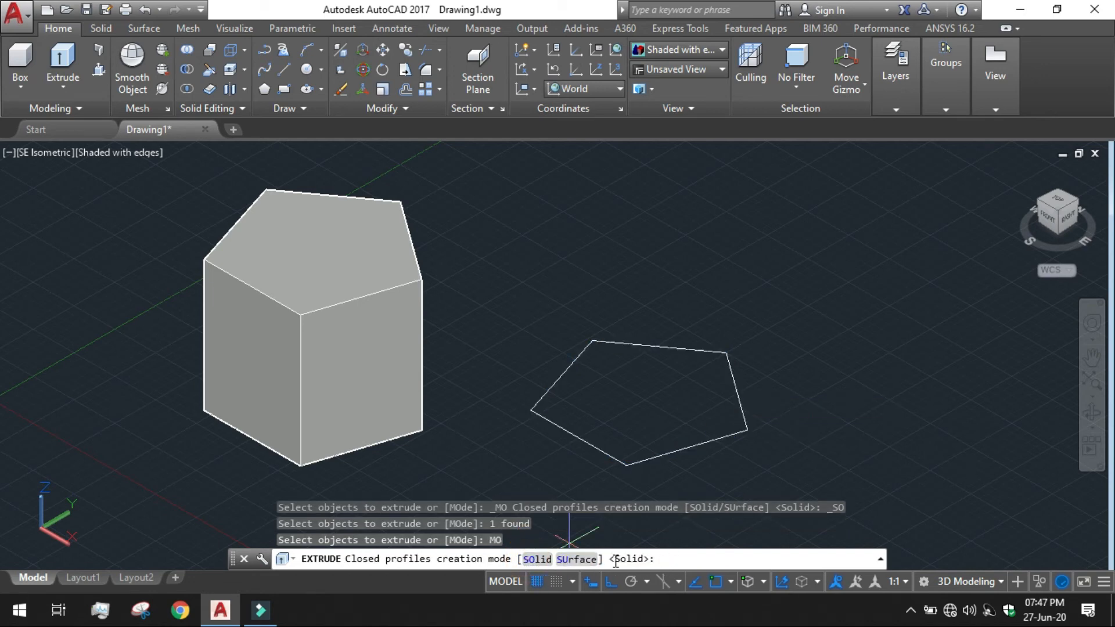
left_click(570, 560)
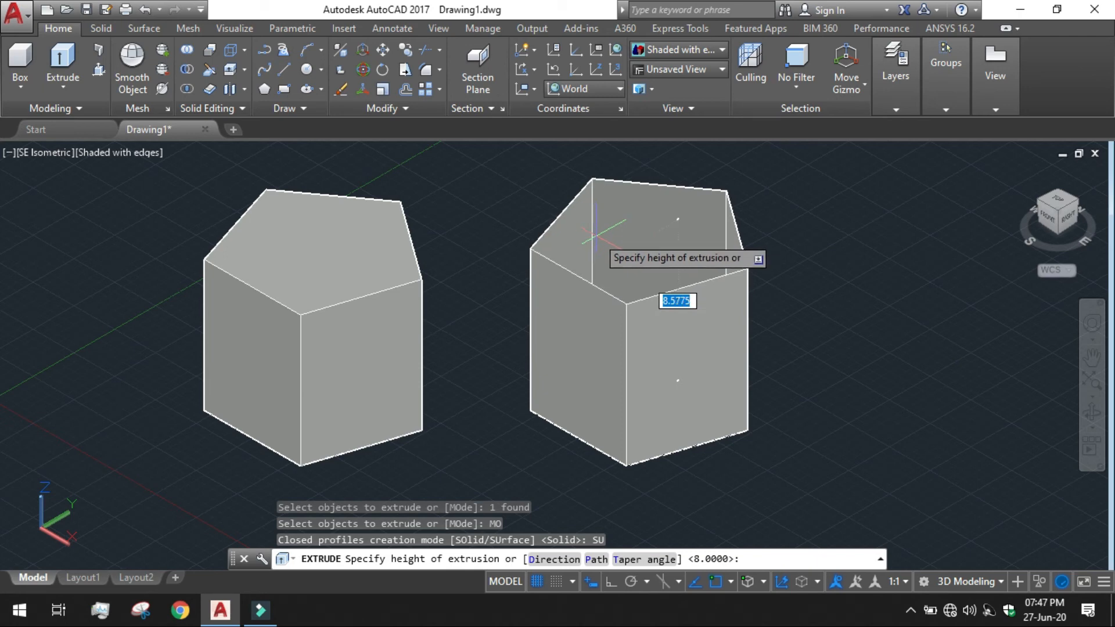
type("8")
key("Return")
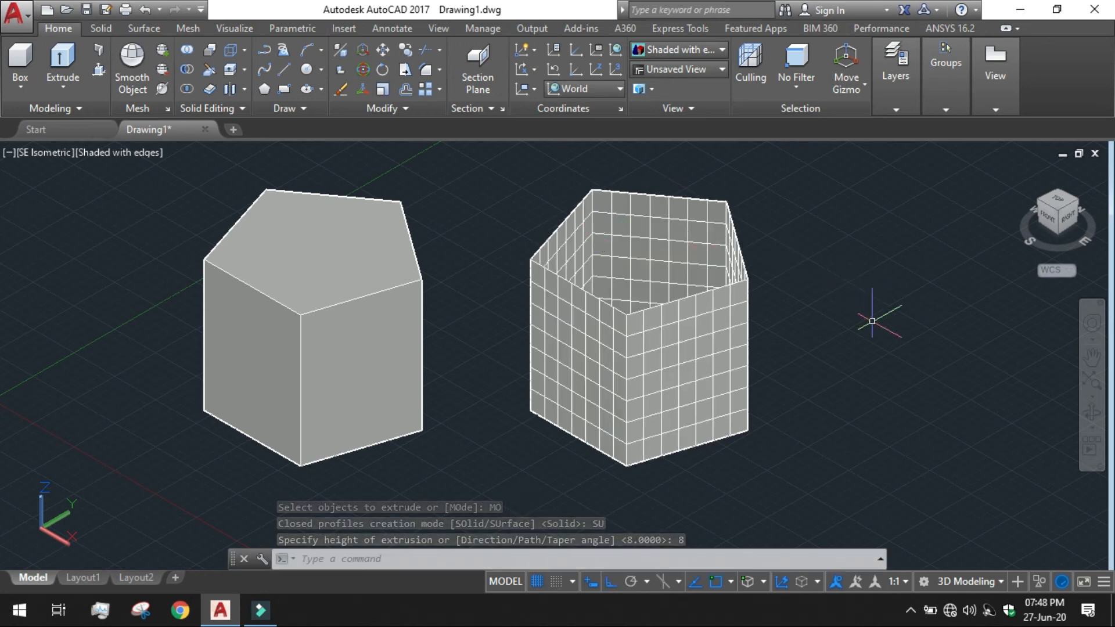
Step: Switch the visual style to Shades of Gray and tilt the view to look down into both extruded pentagons
left_click(105, 153)
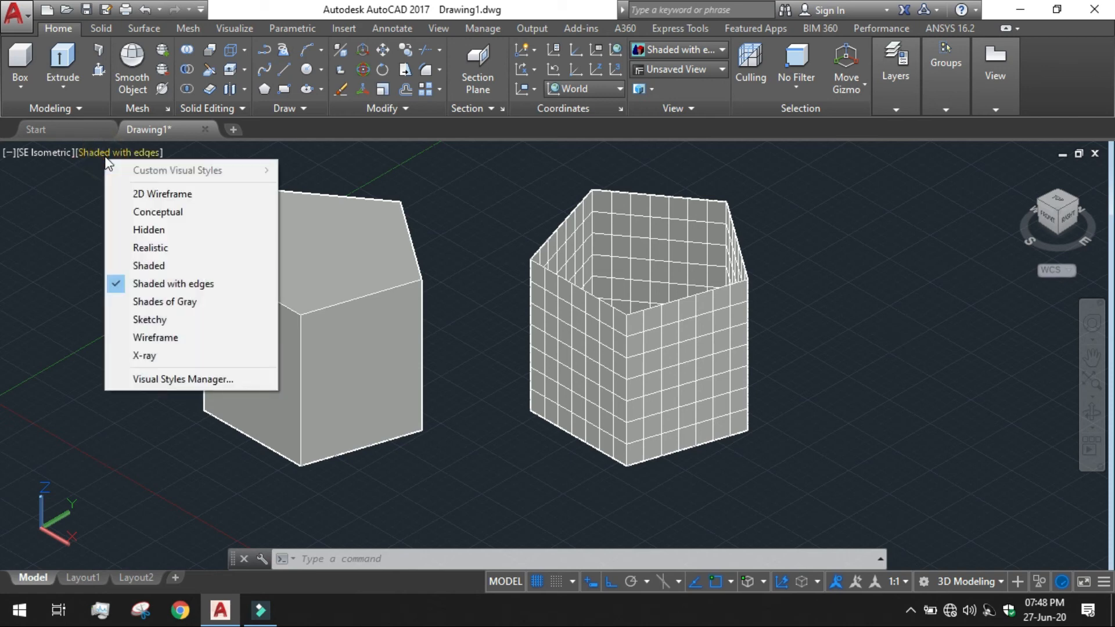
left_click(148, 303)
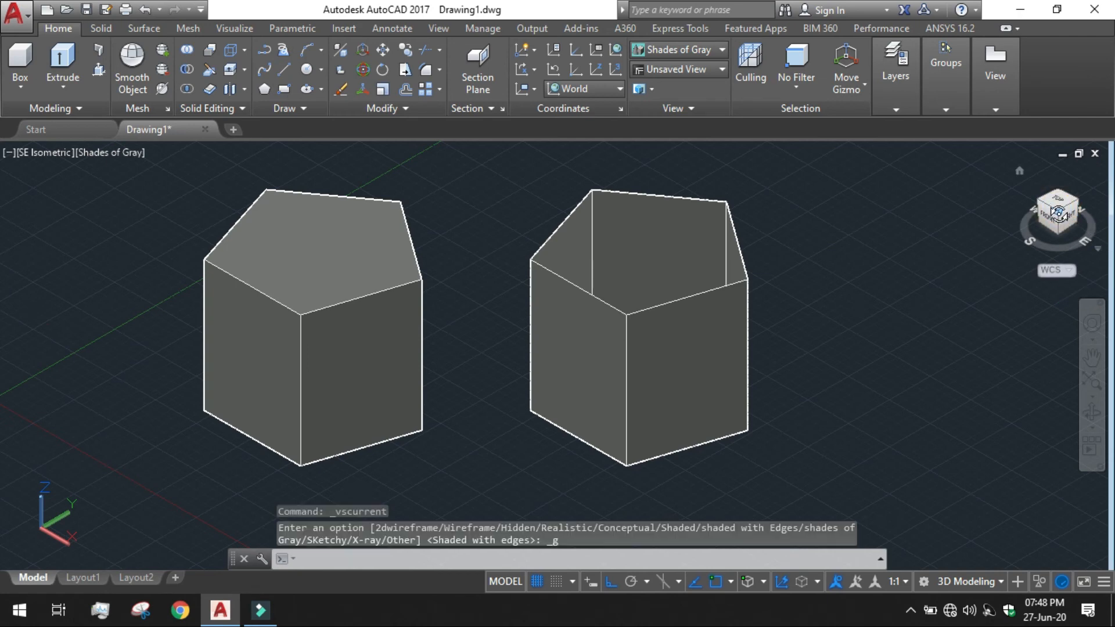
left_click_drag(1058, 213, 1056, 241)
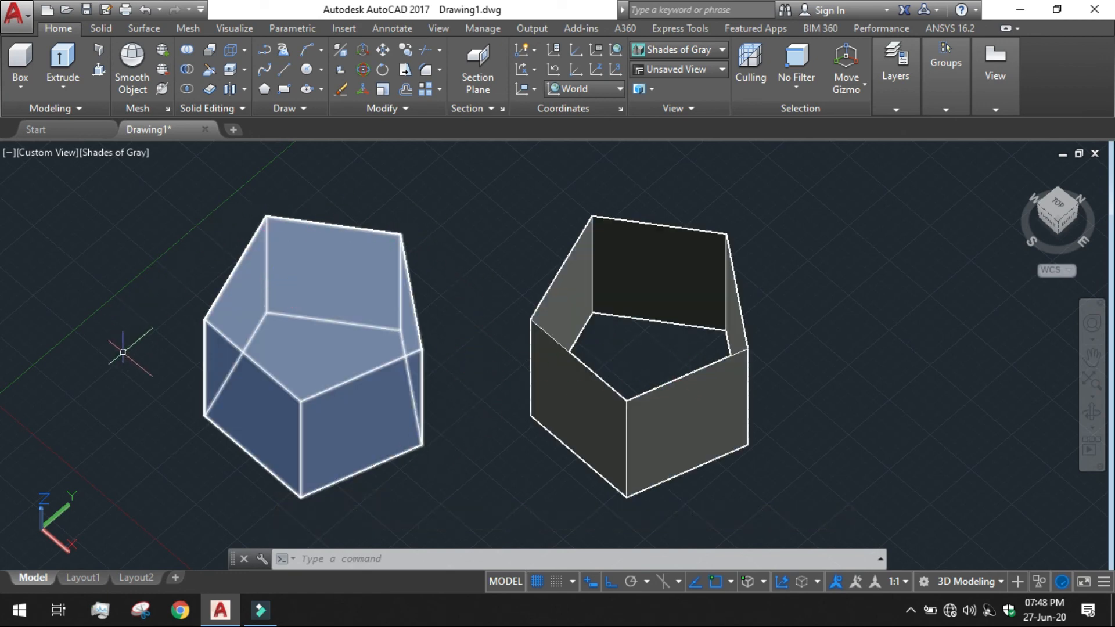
key("Escape")
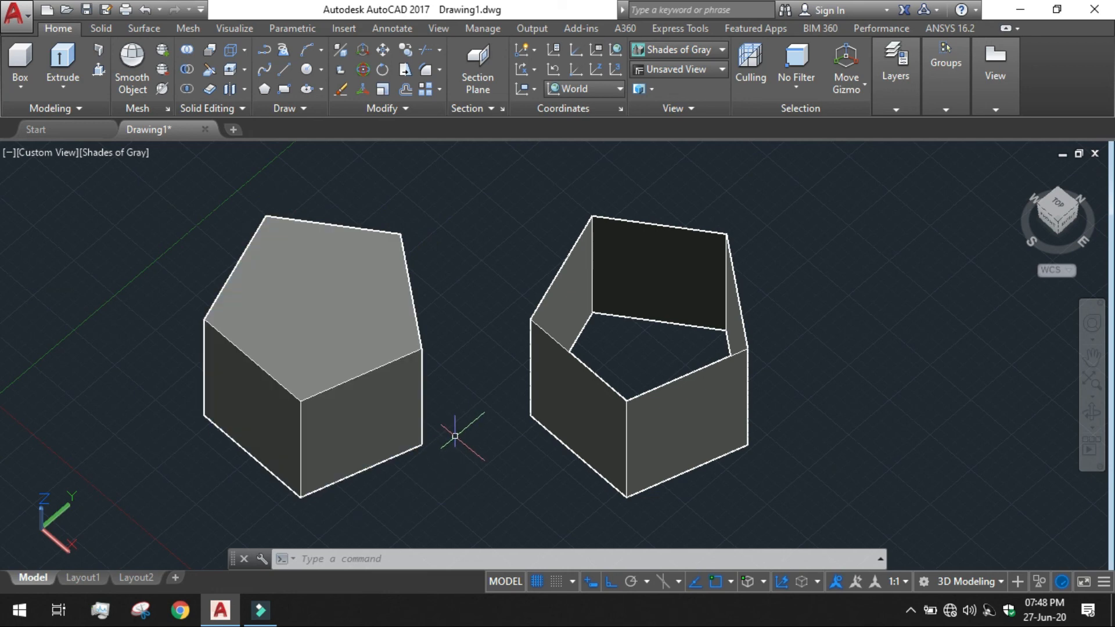